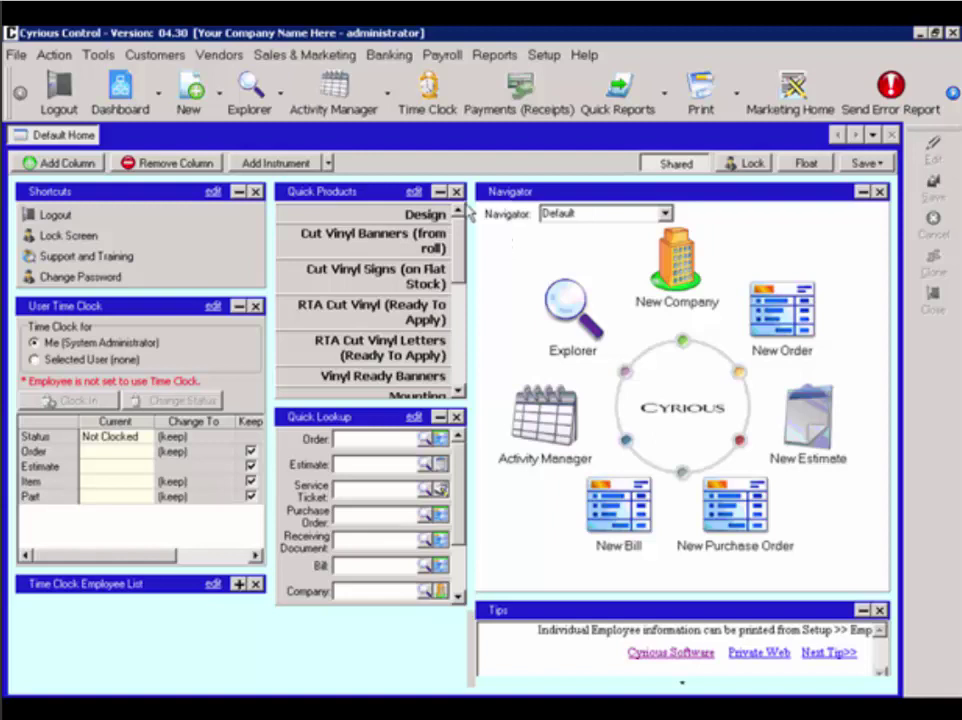
Step: Start Reconcile Bank Statement from the Banking menu for the 3/28/2009 Bank Account statement
{"action": "left_click", "coordinate": [389, 55]}
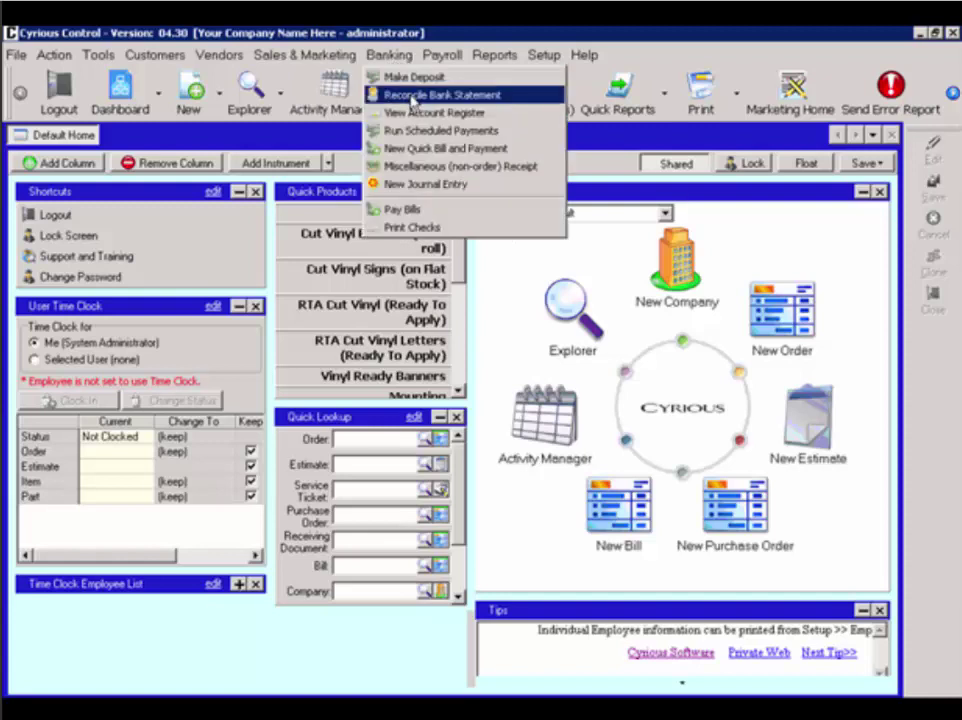
{"action": "left_click", "coordinate": [412, 97]}
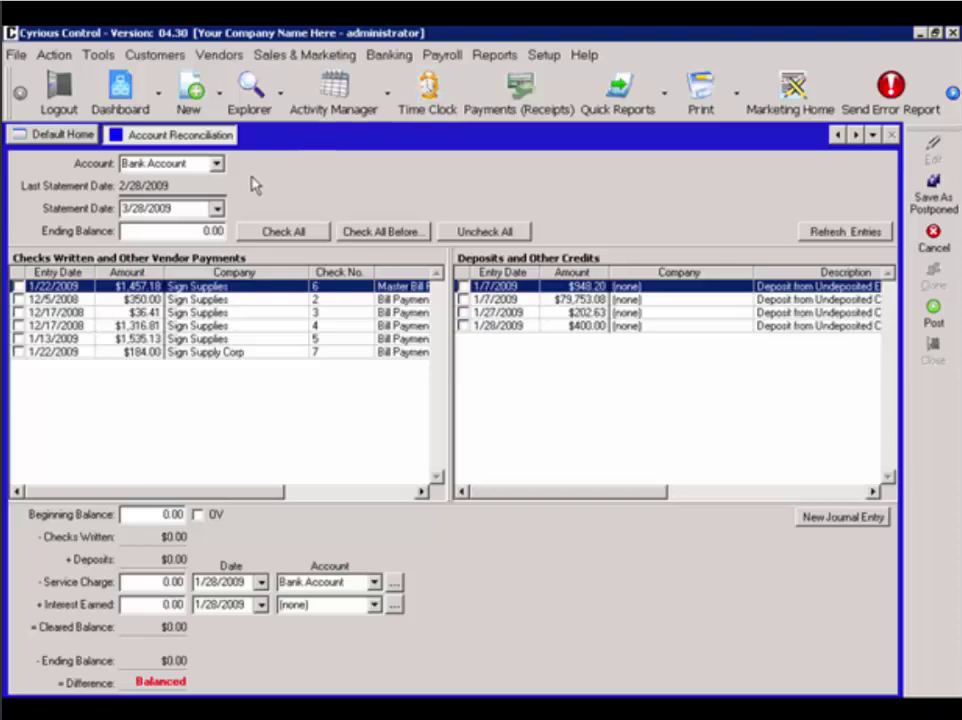
{"action": "left_click", "coordinate": [216, 165]}
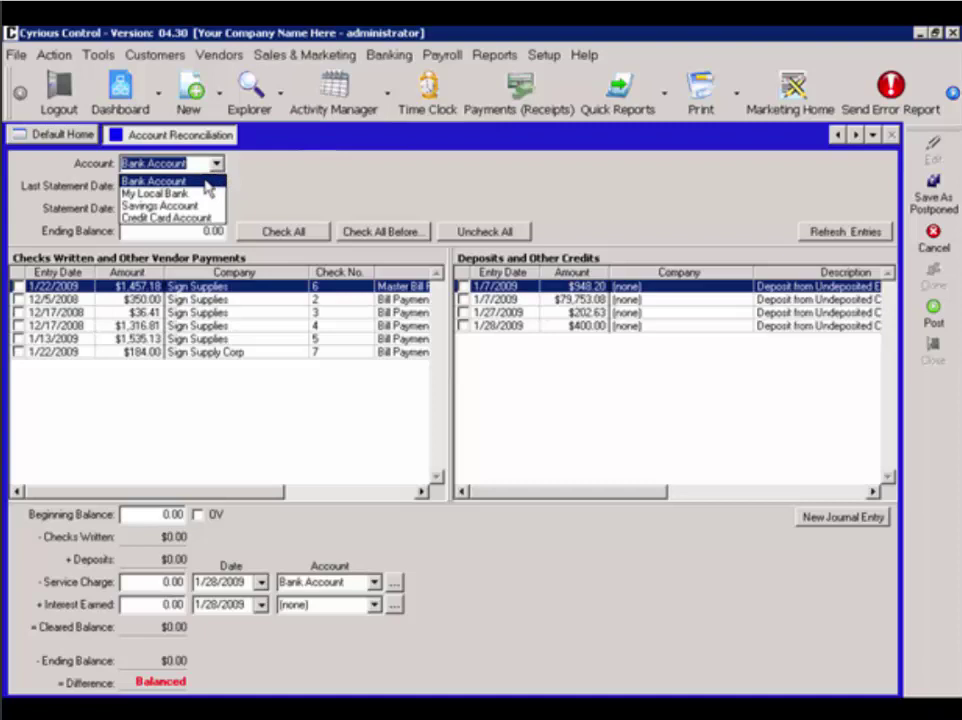
{"action": "left_click", "coordinate": [205, 182]}
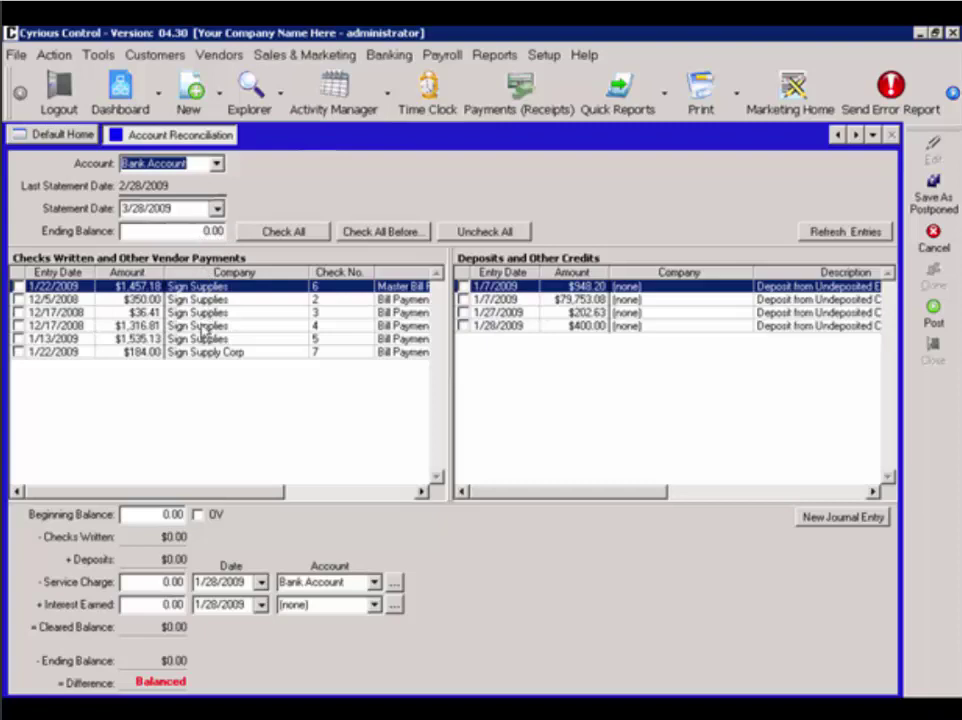
Step: Override the 0.00 beginning balance with 500.00
{"action": "left_click", "coordinate": [165, 514]}
{"action": "double_click", "coordinate": [166, 514]}
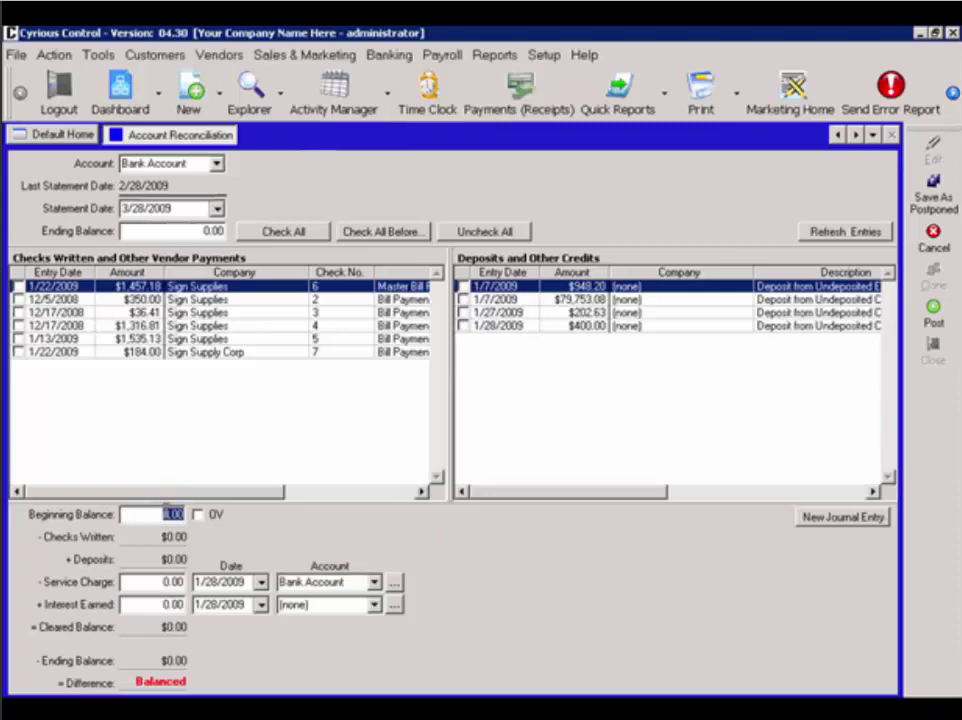
{"action": "type", "text": "500"}
{"action": "key", "text": "Tab"}
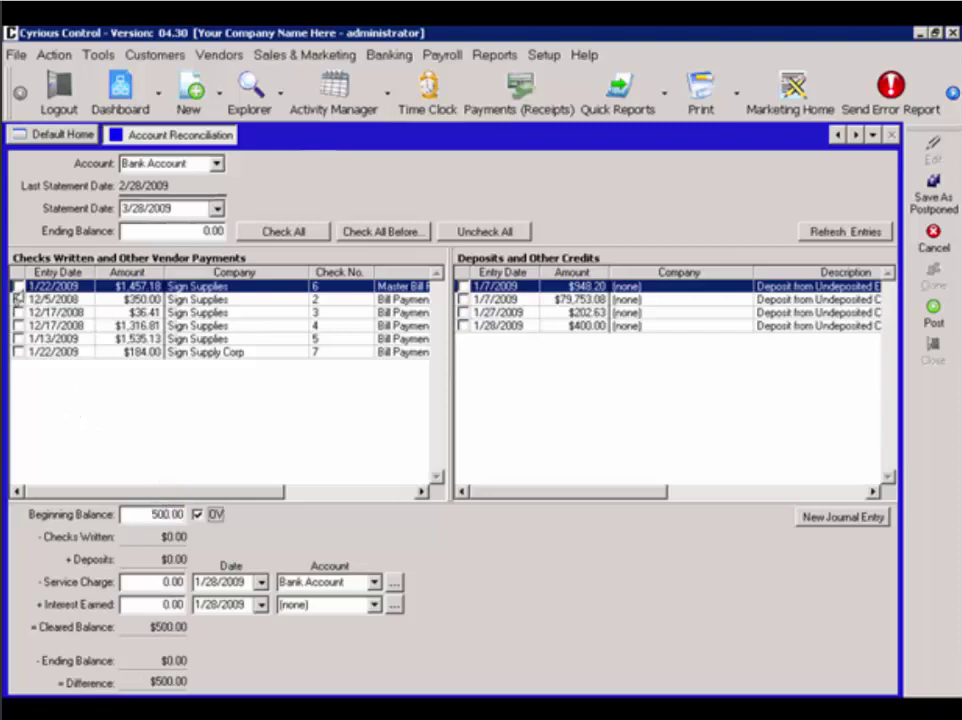
Step: Clear the 12/5/2008 $350.00 and 12/17/2008 $36.41 checks, leaving the $184.00 check uncleared
{"action": "left_click", "coordinate": [18, 300]}
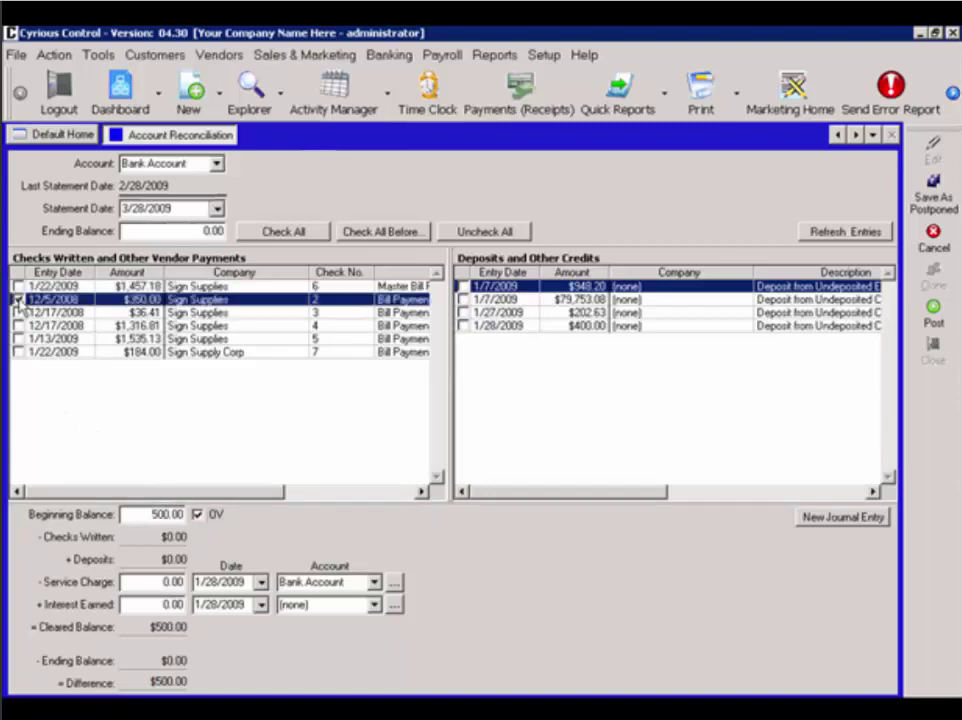
{"action": "left_click", "coordinate": [18, 313]}
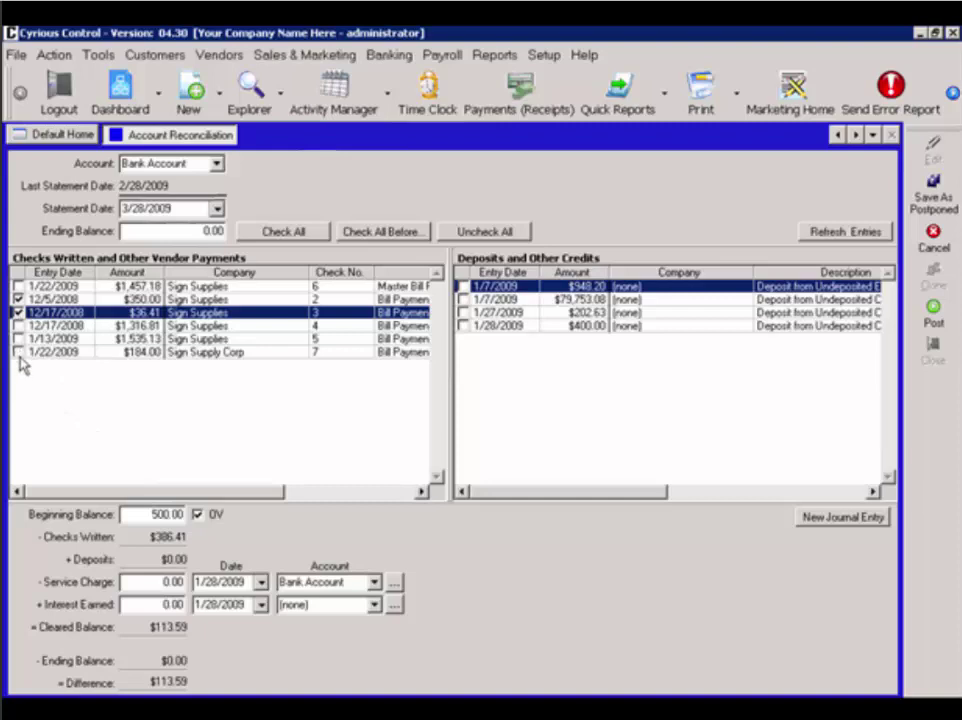
{"action": "left_click", "coordinate": [18, 353]}
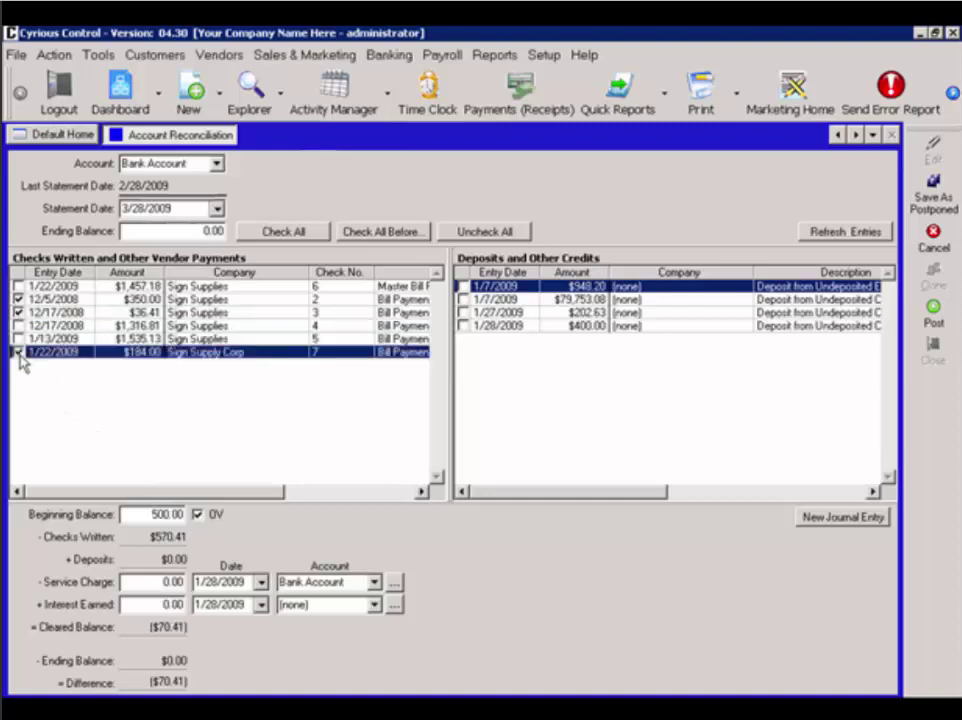
{"action": "left_click", "coordinate": [18, 354]}
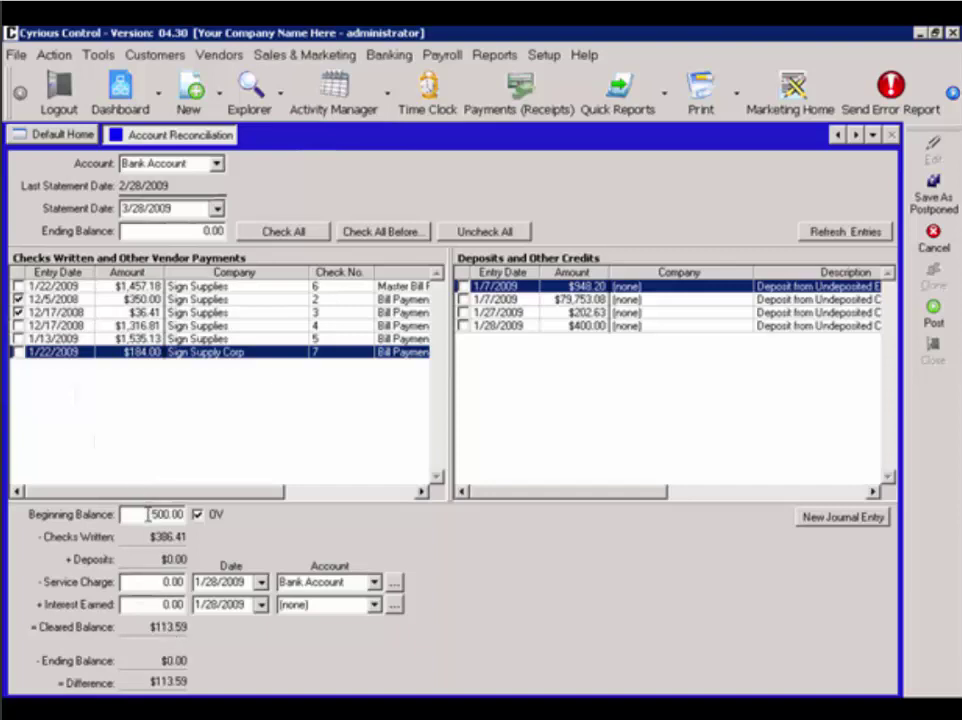
Step: Replace the 500.00 beginning balance with 386.41, correcting a mistyped entry
{"action": "double_click", "coordinate": [148, 514]}
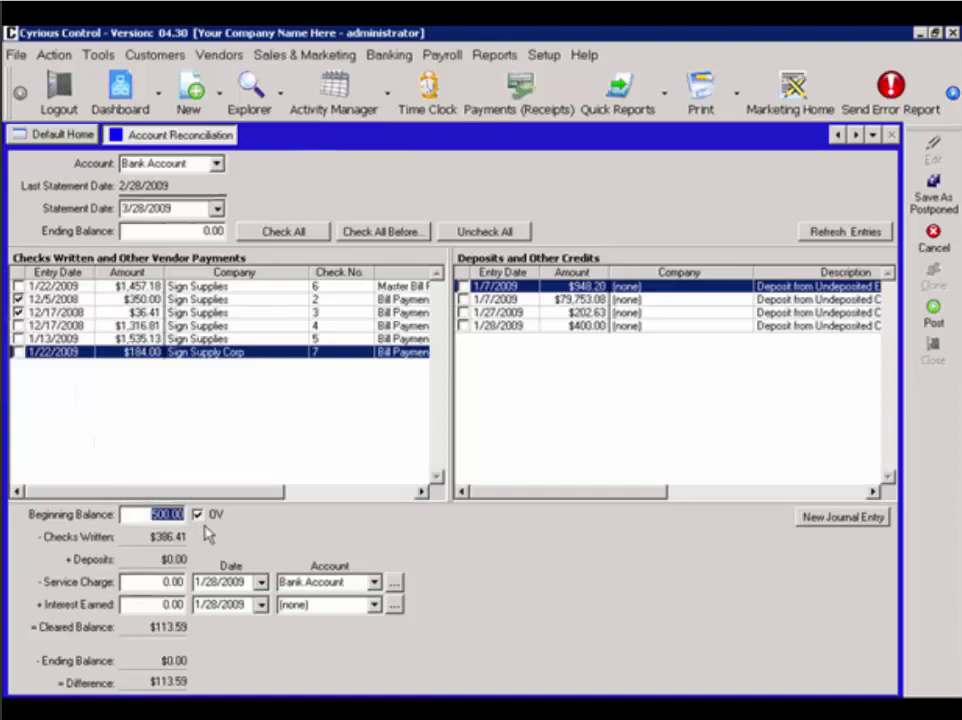
{"action": "type", "text": "113."}
{"action": "key", "text": "BackSpace"}
{"action": "key", "text": "BackSpace"}
{"action": "key", "text": "BackSpace"}
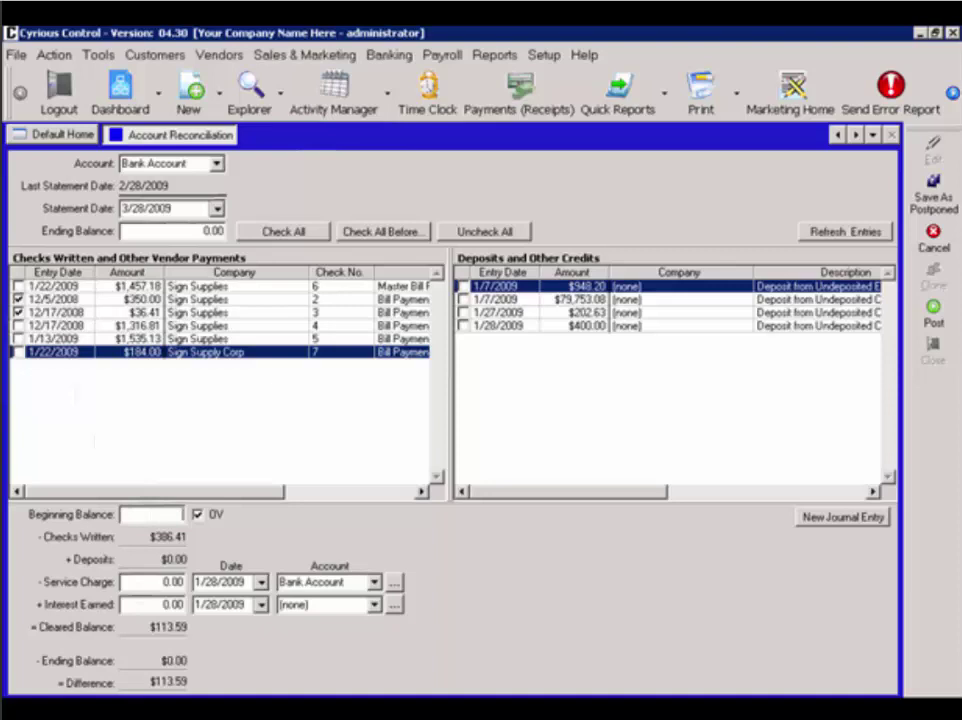
{"action": "type", "text": "386"}
{"action": "type", "text": ".41"}
{"action": "key", "text": "Tab"}
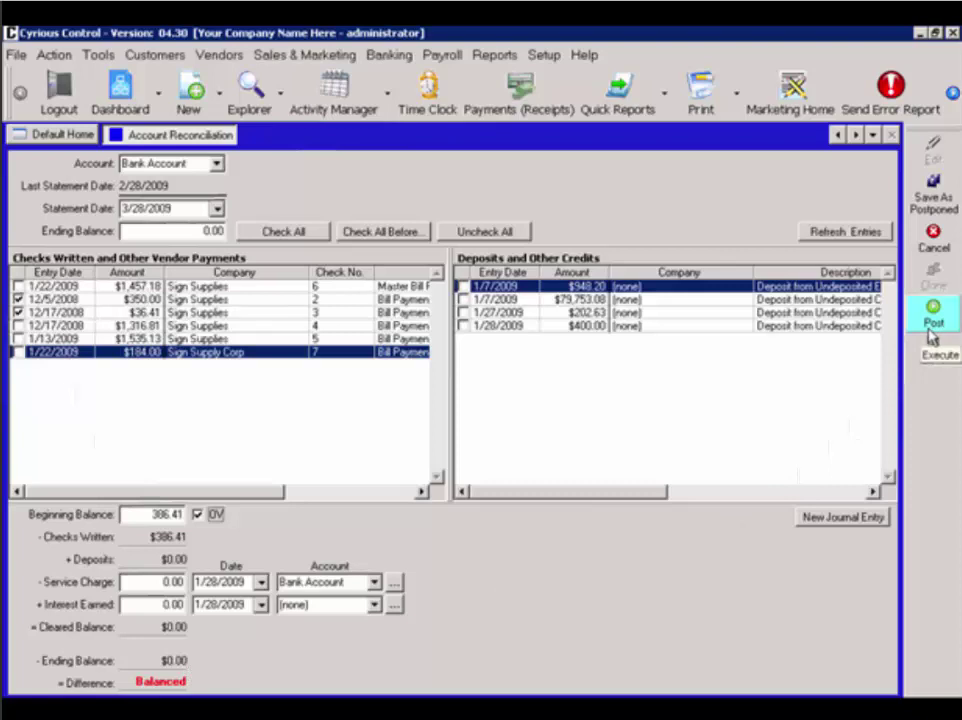
Step: Post the balanced reconciliation and confirm to close the form
{"action": "left_click", "coordinate": [930, 335]}
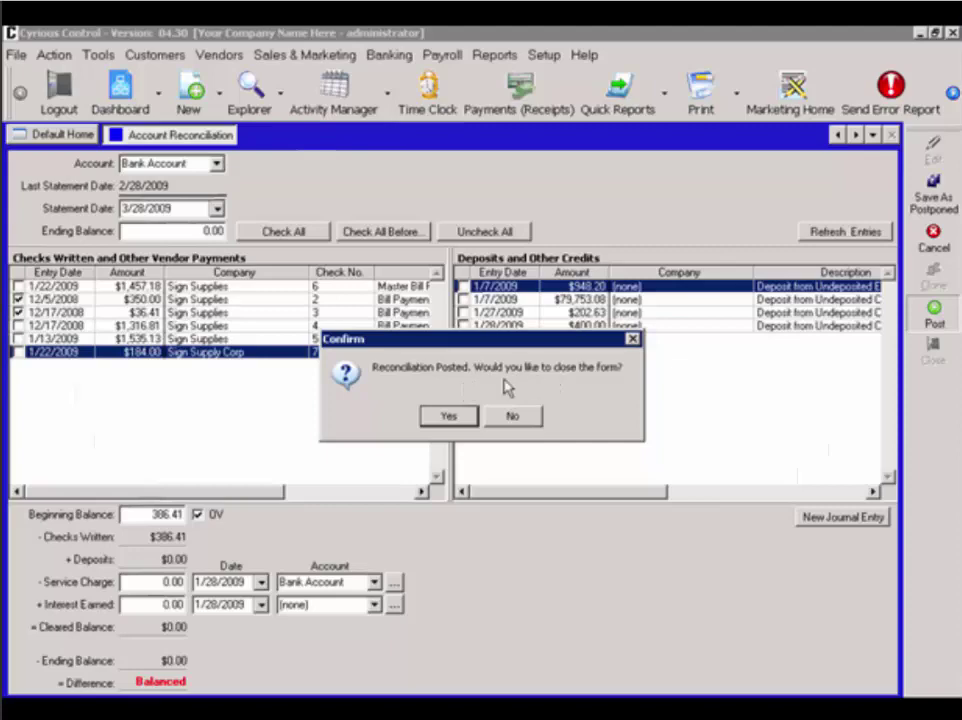
{"action": "left_click", "coordinate": [451, 415]}
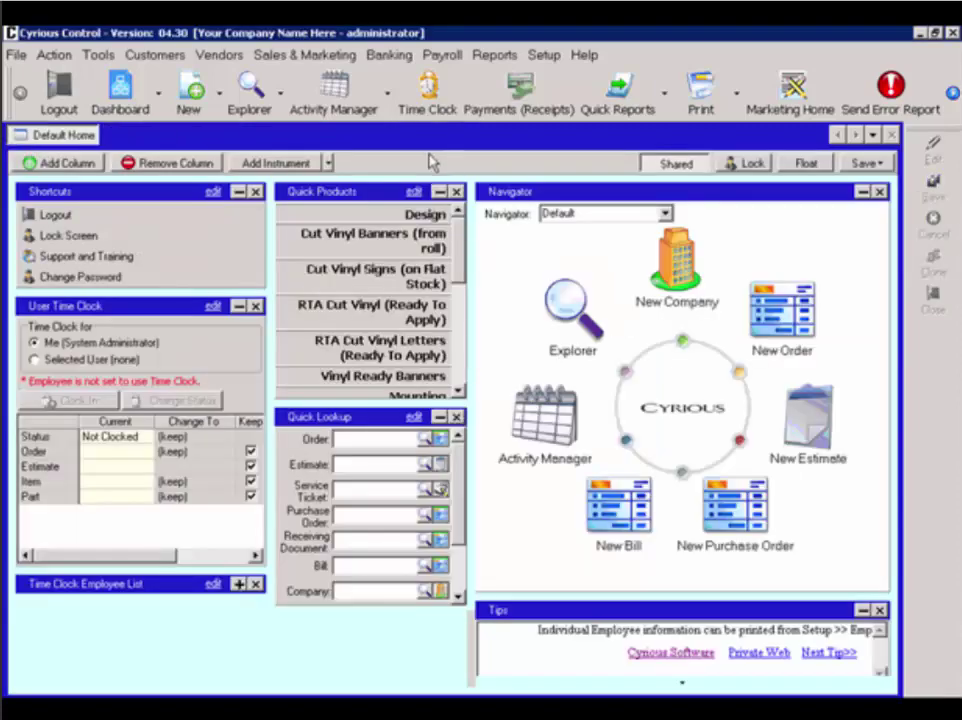
Step: Launch another Reconcile Bank Statement from the Banking menu
{"action": "left_click", "coordinate": [387, 56]}
{"action": "left_click", "coordinate": [392, 93]}
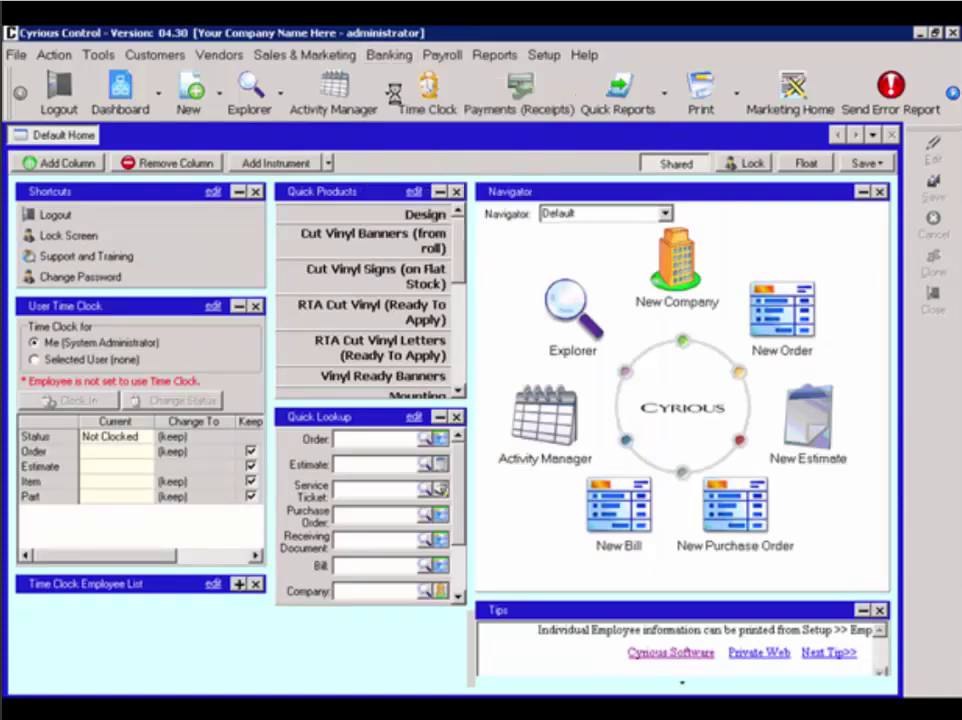